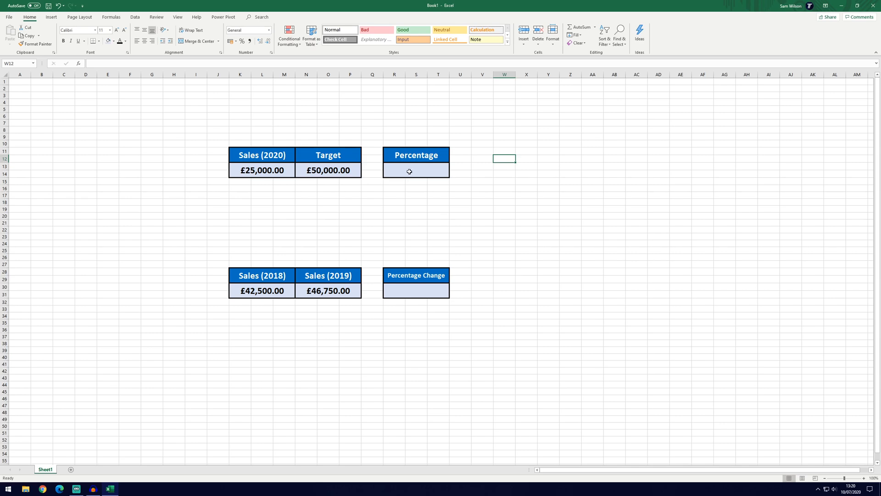
Step: Format the empty cell under the Percentage heading as Percentage with 2 decimal places
click(409, 172)
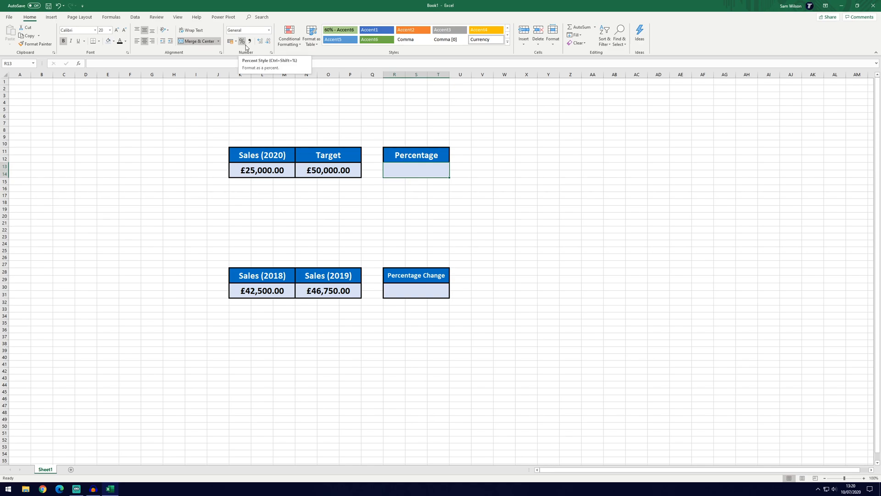
click(271, 52)
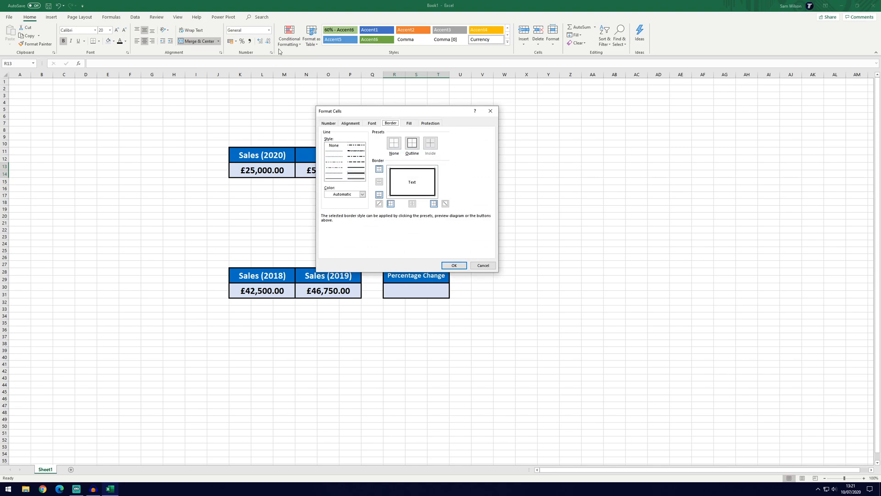
click(333, 123)
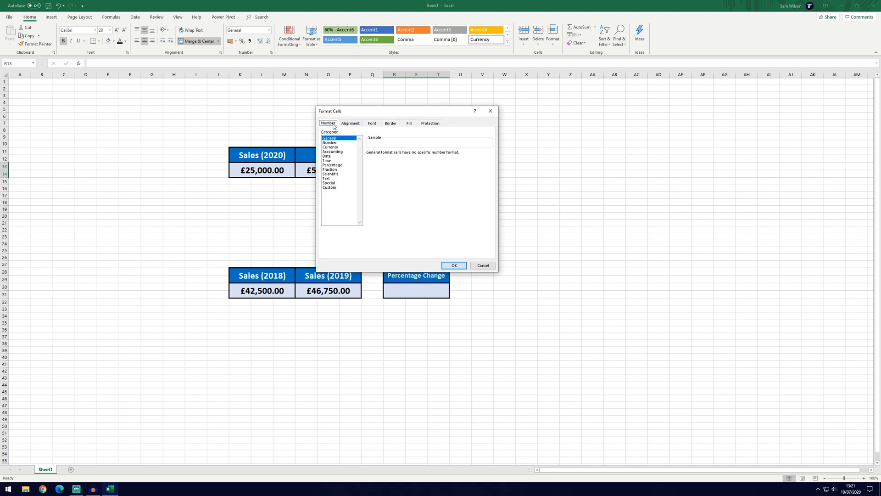
click(333, 166)
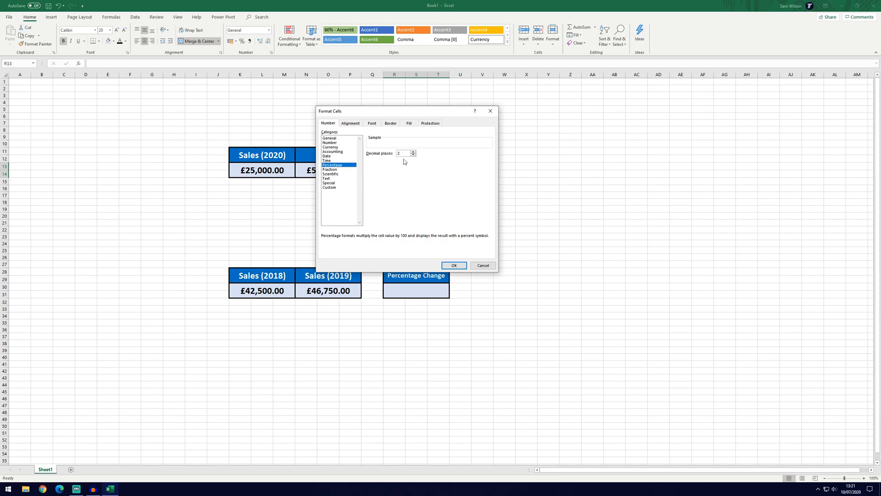
key(Return)
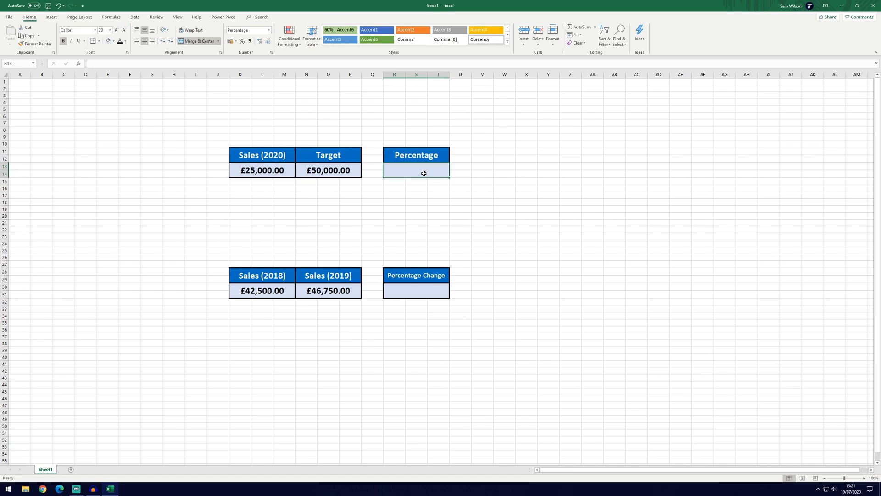
Step: Enter the formula =K13/N13 in the Percentage cell to divide 2020 sales by the target
text(=)
key(Left)
key(Left)
key(Left)
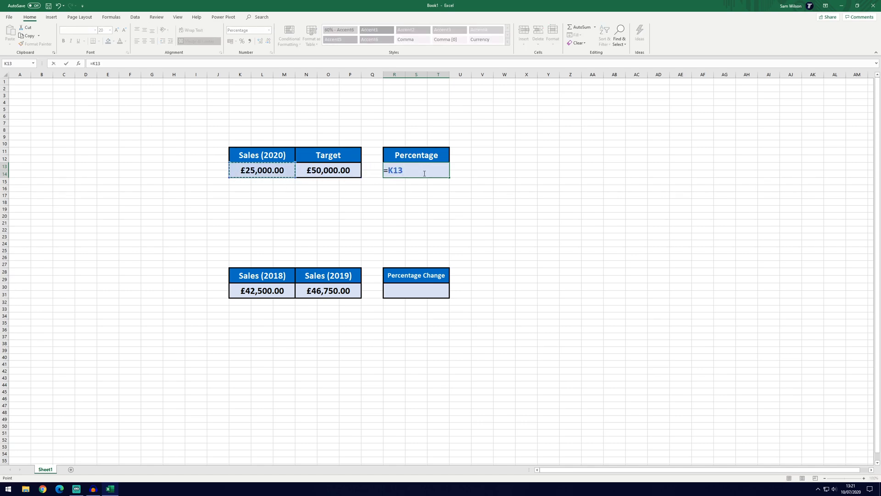
text(/)
click(351, 174)
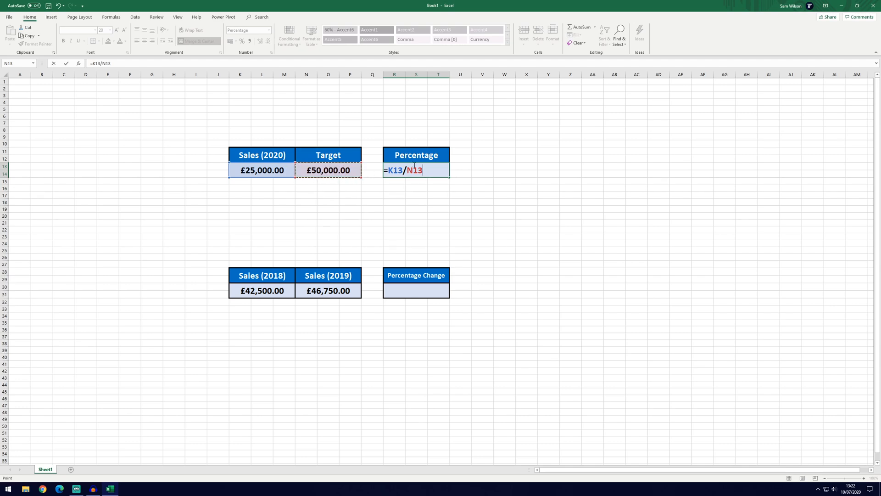
key(Return)
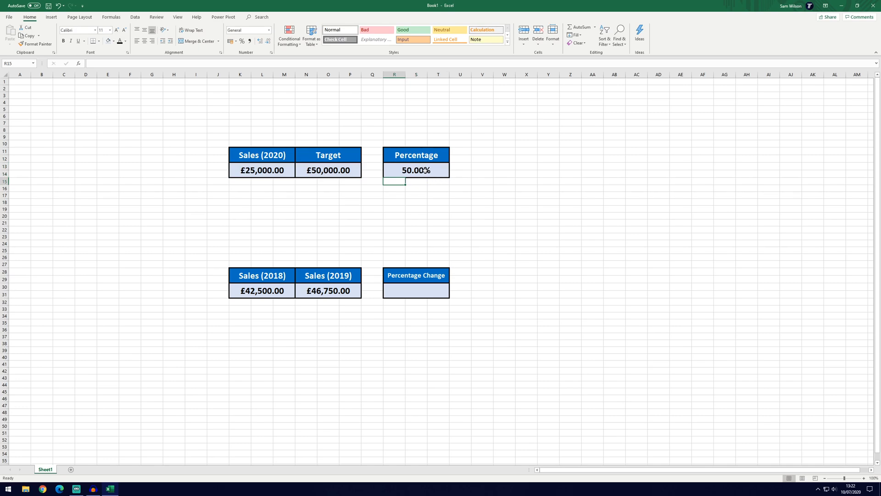
Step: Apply the Percentage number format to the empty cell under the Percentage Change heading
click(419, 291)
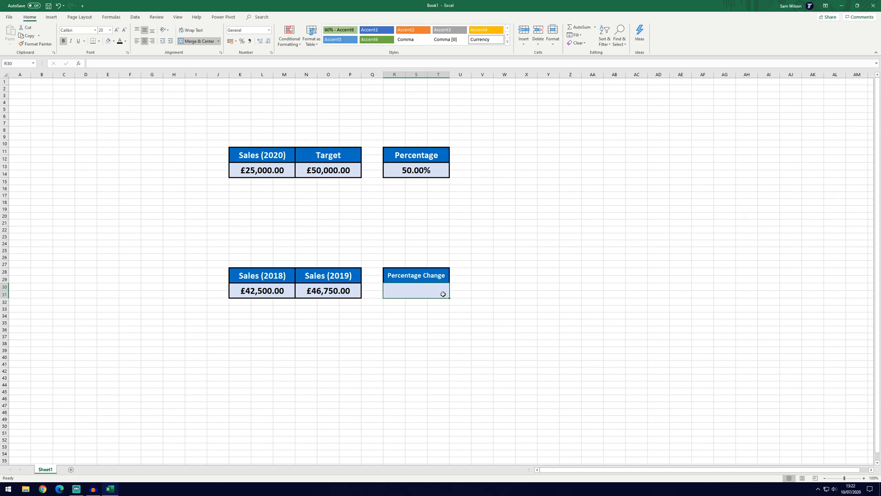
click(269, 31)
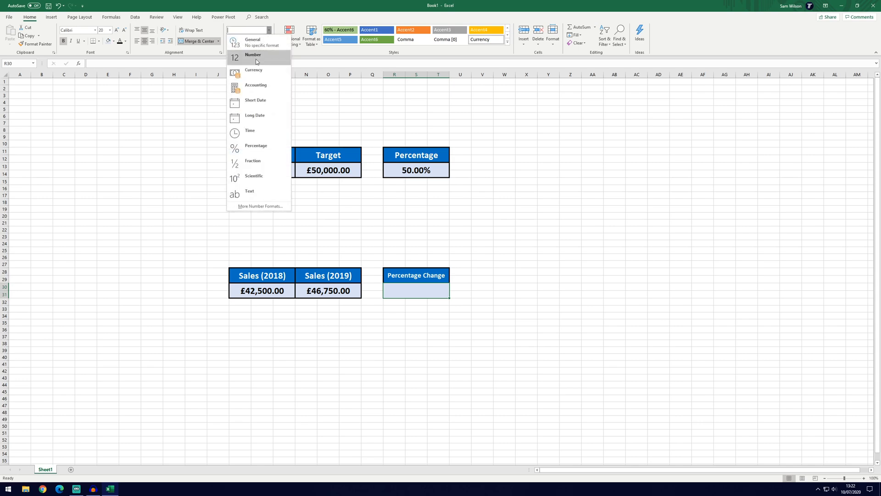
click(255, 147)
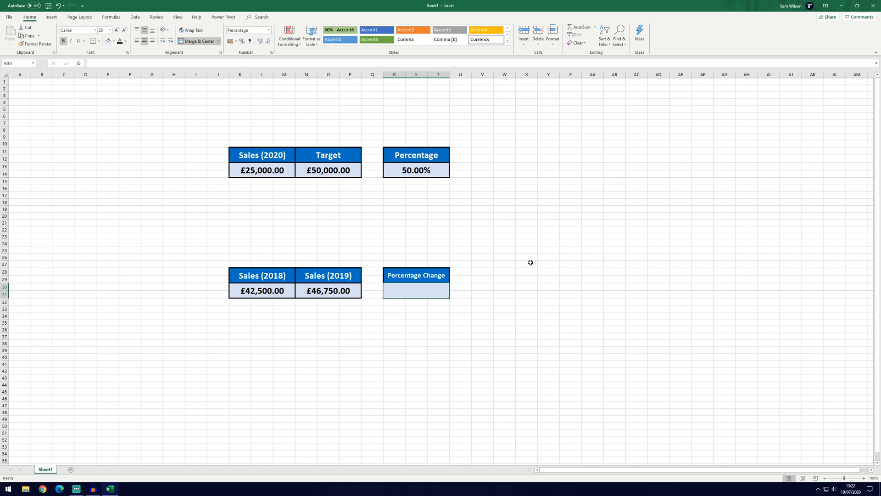
Step: Enter the formula =(N30/K30) in the Percentage Change cell to divide 2019 sales by 2018 sales
double_click(435, 290)
text(=)
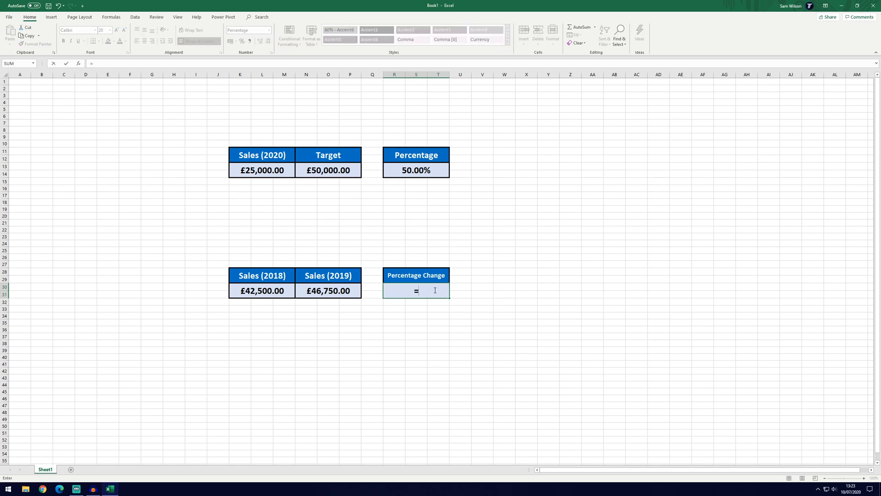
text(()
click(328, 292)
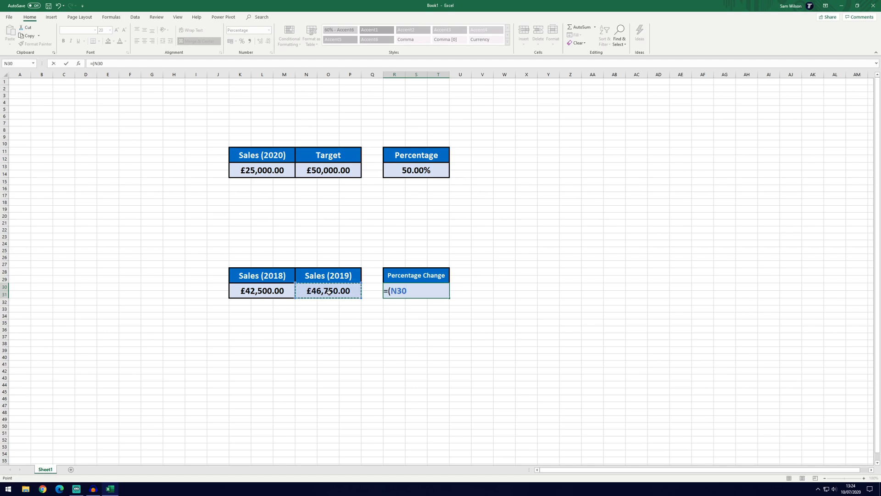
text(/)
click(274, 292)
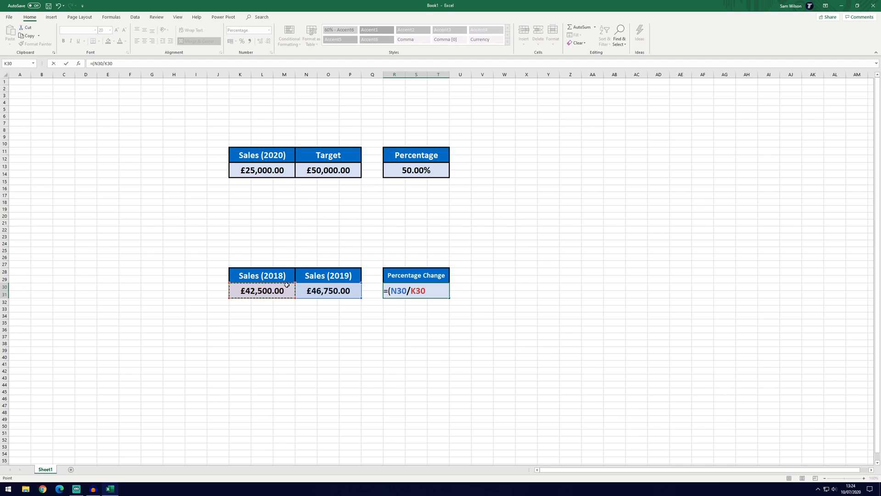
text())
key(Return)
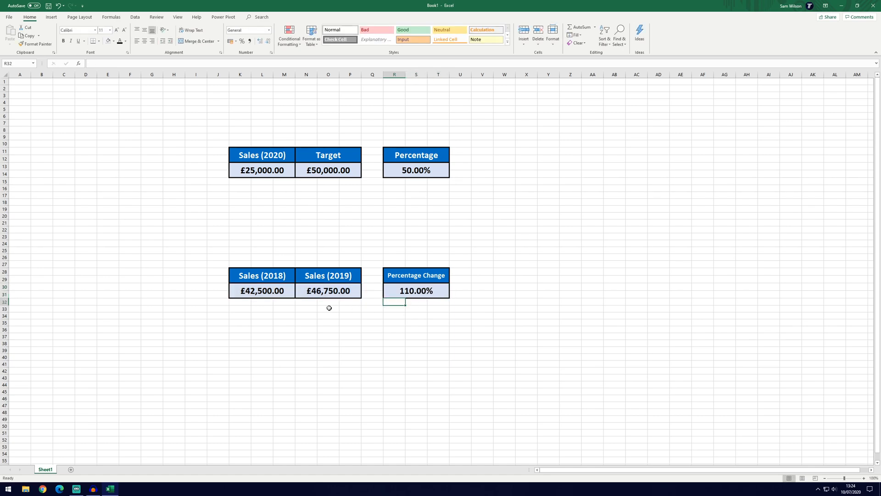
Step: Extend the Percentage Change formula to =(N30/K30)-1 so it gives only the change between the years
click(433, 293)
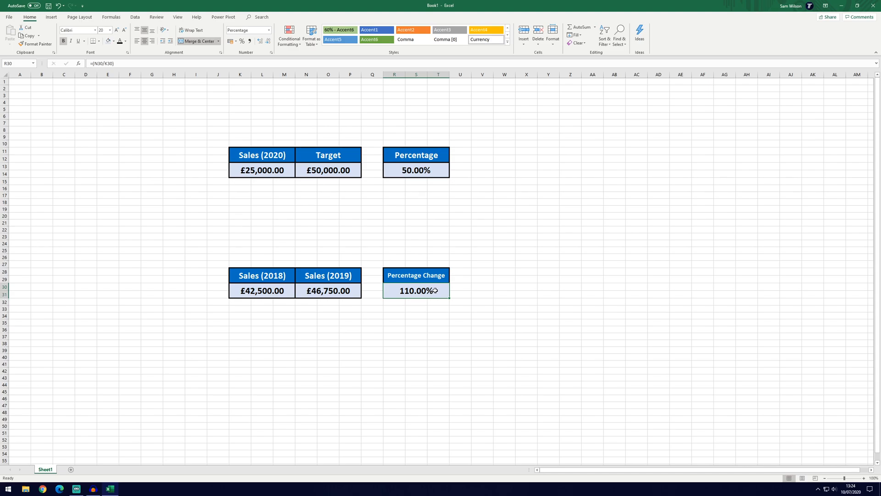
double_click(438, 291)
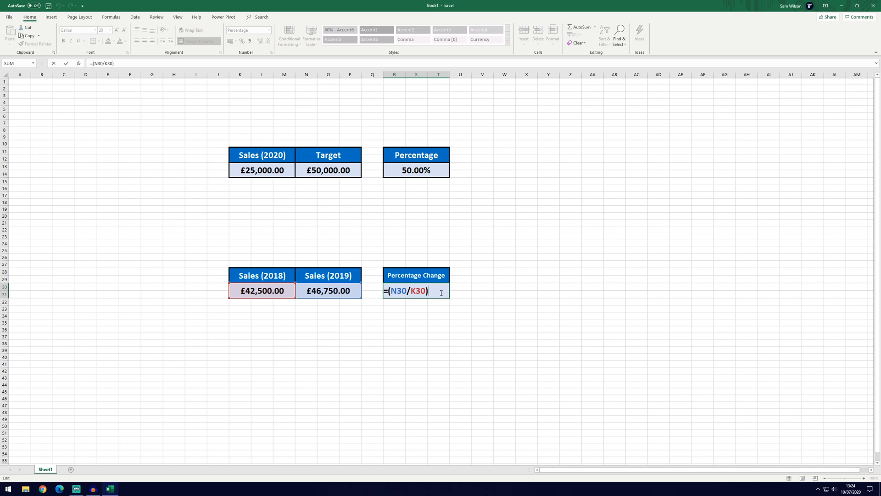
text(-1)
key(Return)
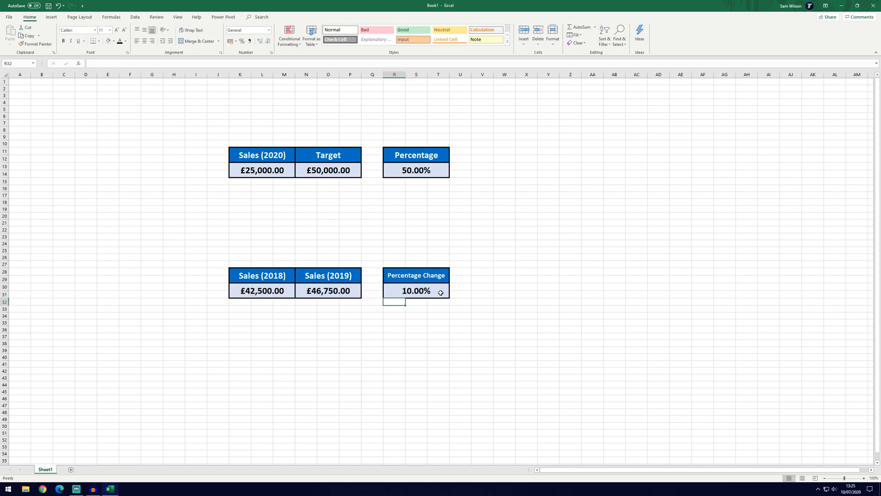
Step: Change the Sales (2019) amount to £41,750.00 to test the formula with a decrease in sales
double_click(319, 292)
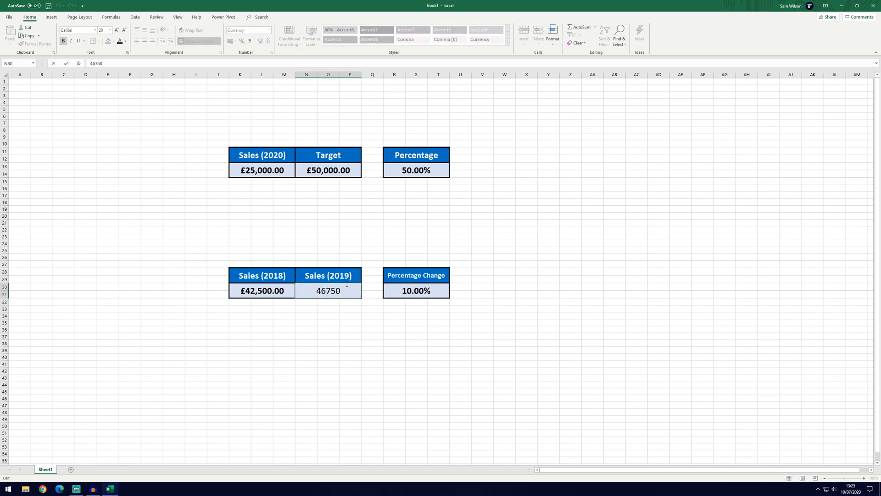
key(Delete)
text(1)
key(Return)
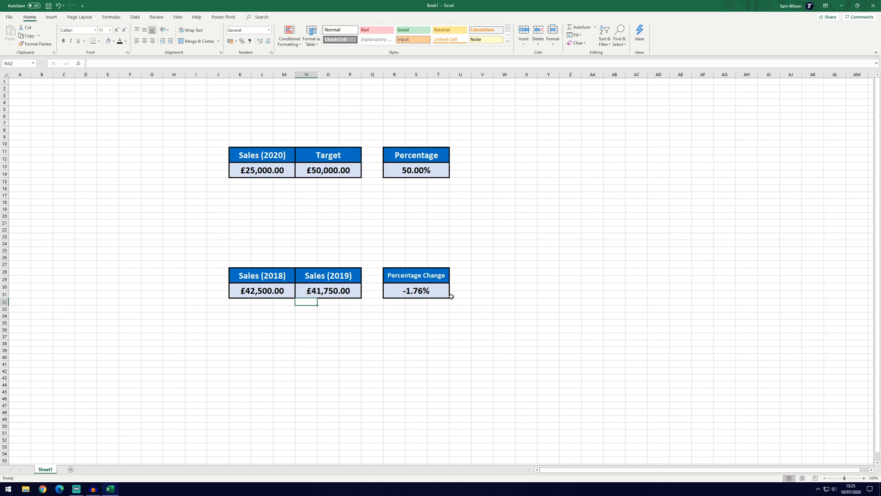
click(583, 262)
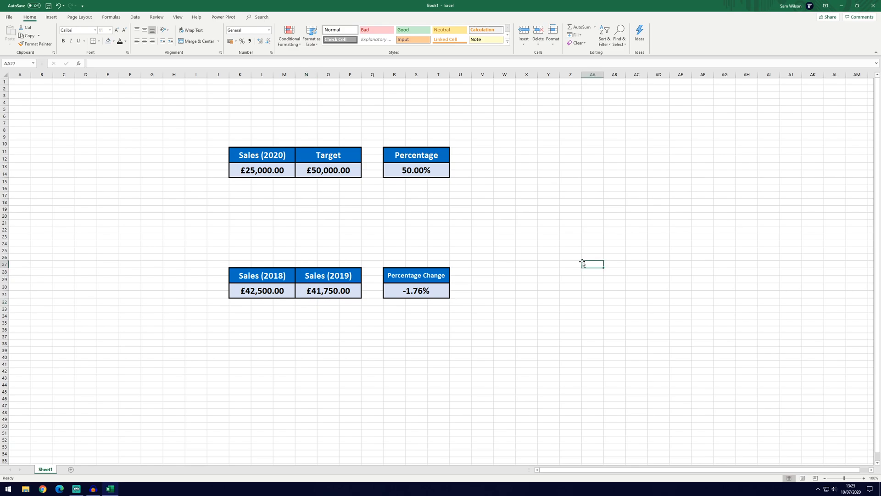